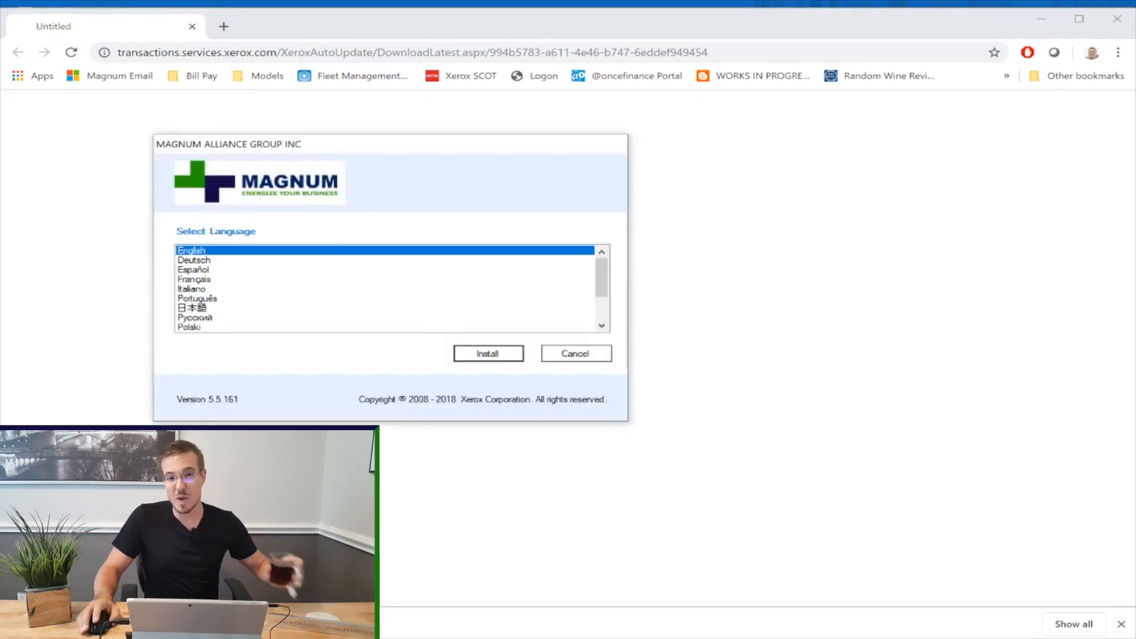
- Start the Magnum Alliance Group installer in English and close the browser window behind it
click(494, 355)
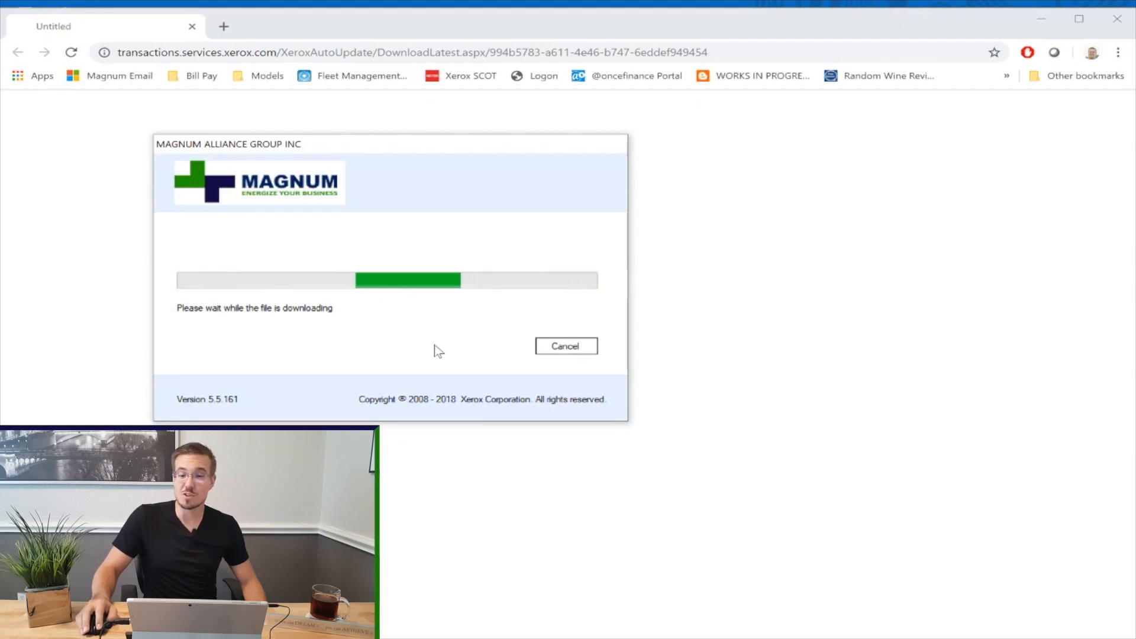
click(1078, 24)
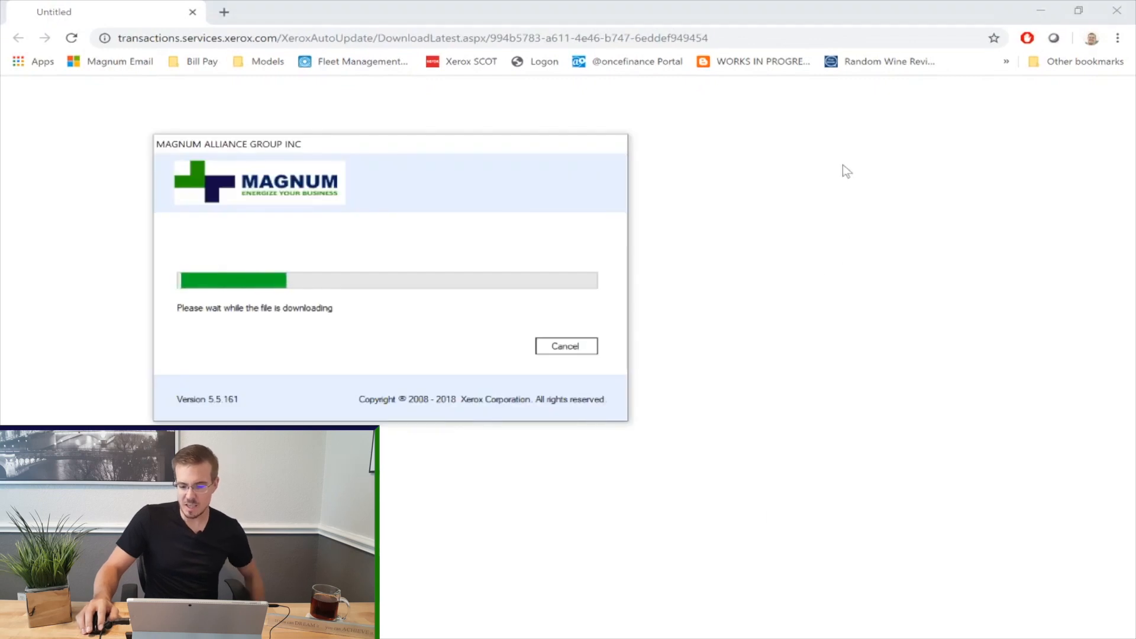
click(1115, 12)
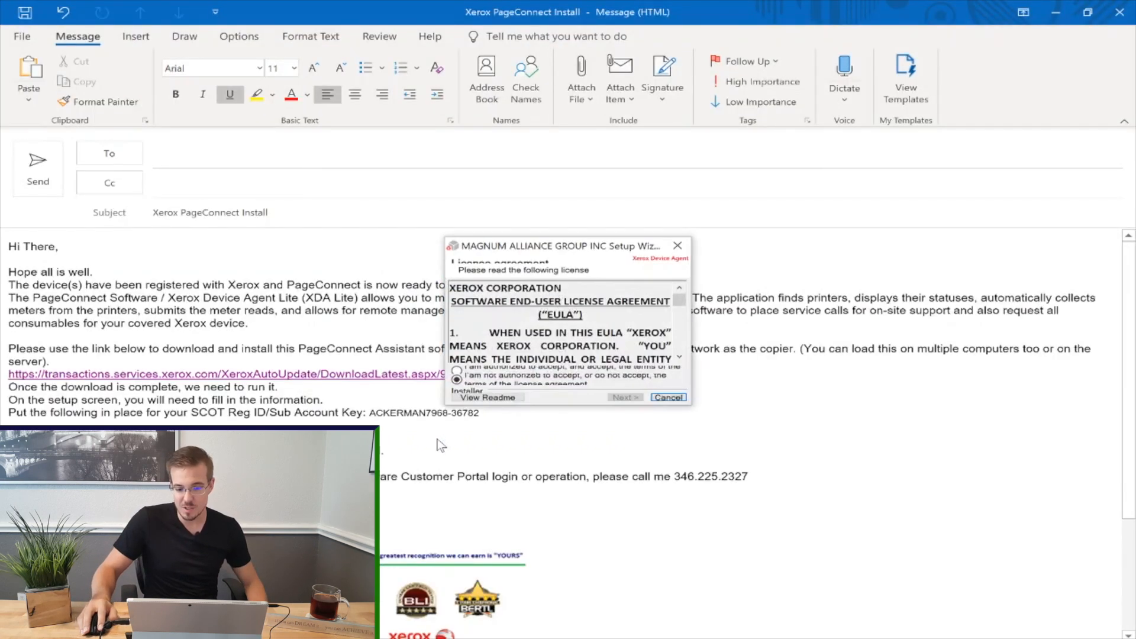
- Accept the license agreement in the setup wizard and continue with the built-in database server (SQL CE)
drag(599, 253, 495, 168)
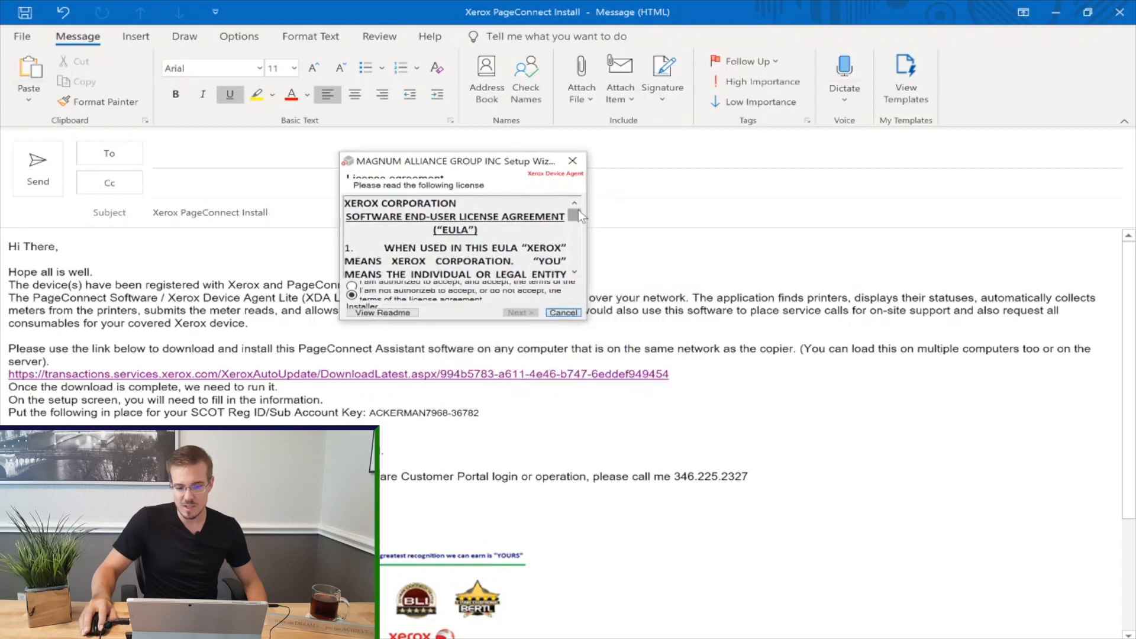
mouse_move(578, 211)
mouse_down()
mouse_move(581, 261)
mouse_move(576, 215)
mouse_up()
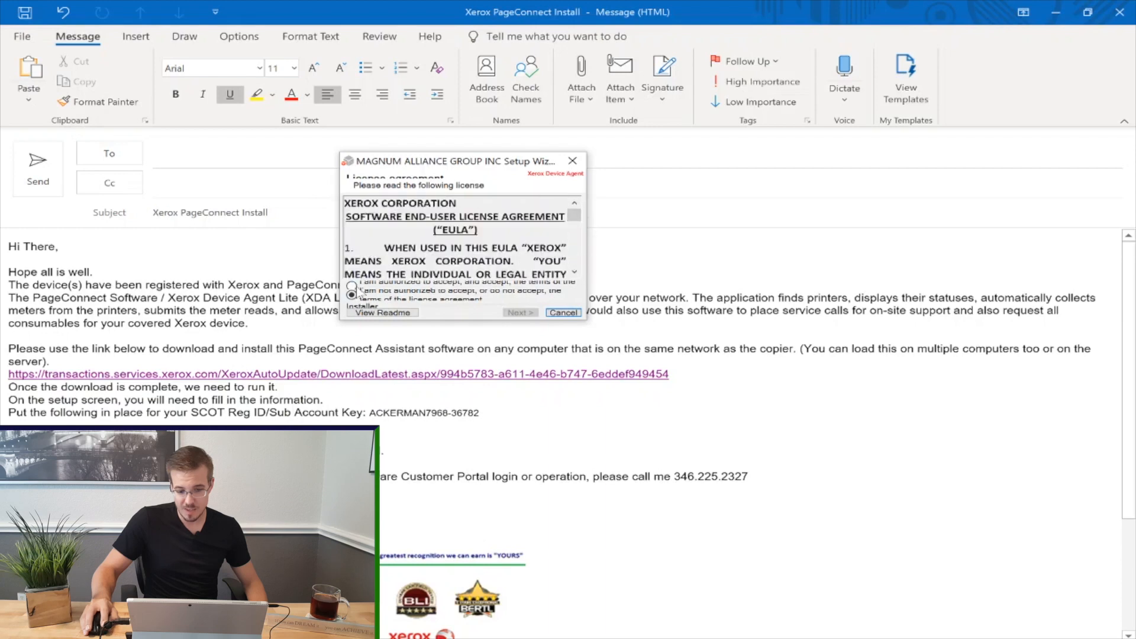
click(352, 286)
click(520, 312)
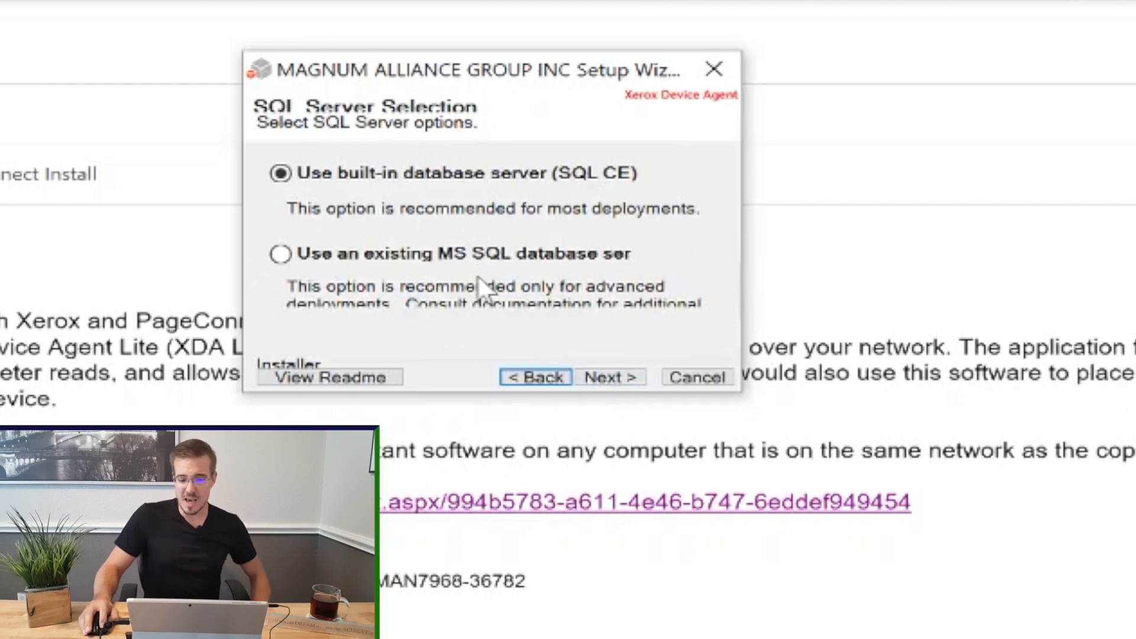
click(623, 378)
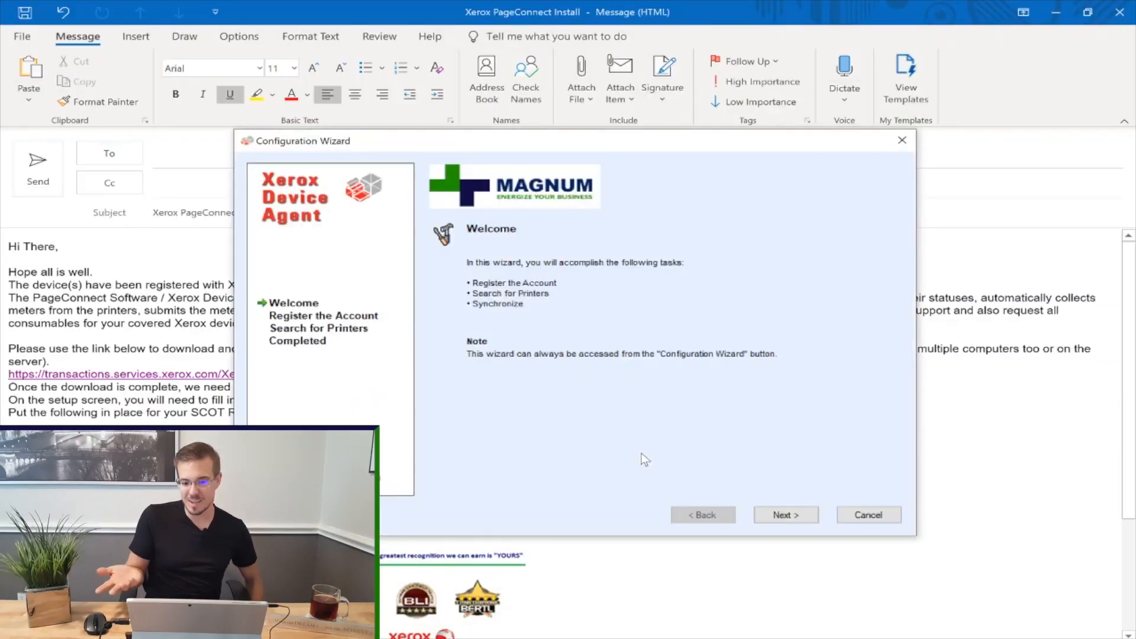
- Proceed to account registration in the Configuration Wizard and fill in the administrator's name, e-mail and phone number
click(798, 518)
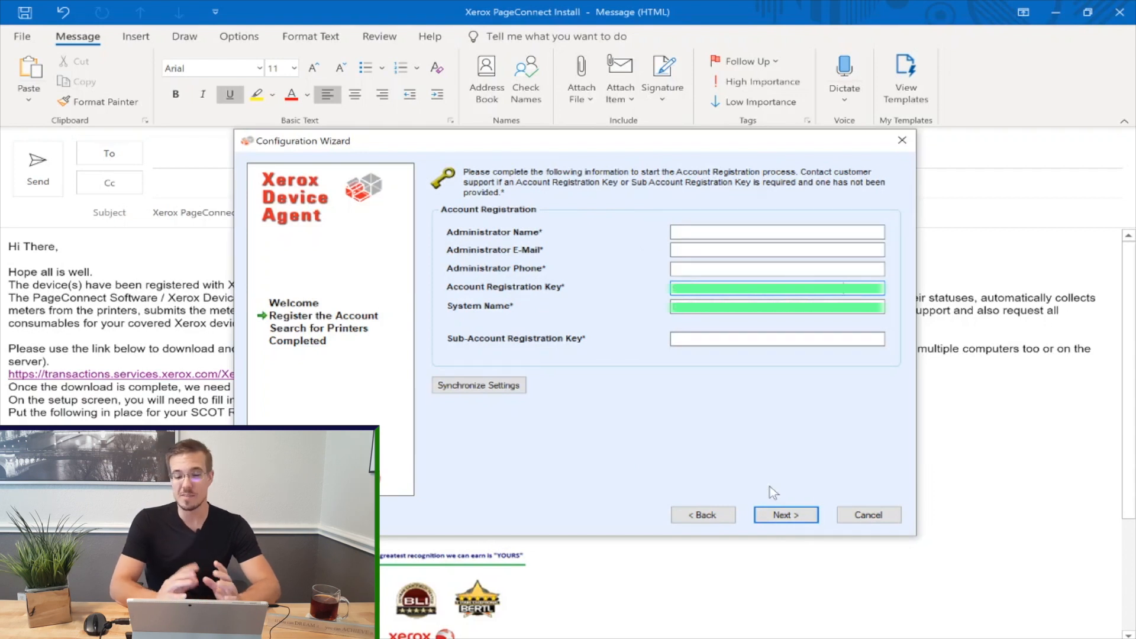
click(789, 232)
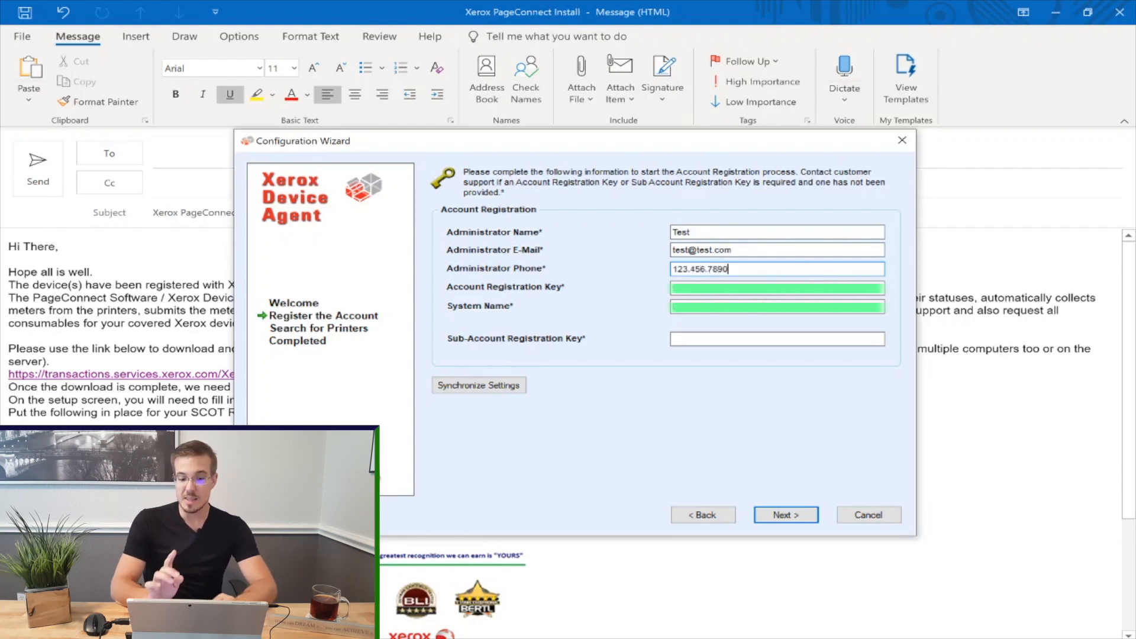
key(Tab)
key(Tab)
key(Tab)
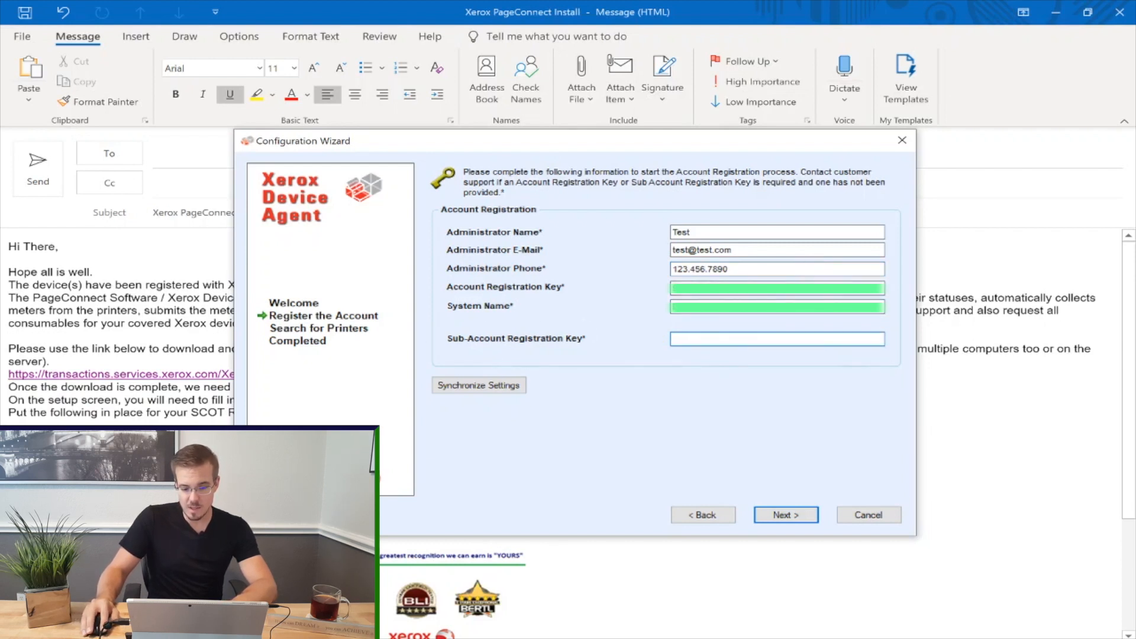
- Copy the sub-account registration key from the Xerox PageConnect Install e-mail into the Configuration Wizard and submit the account registration
click(1006, 370)
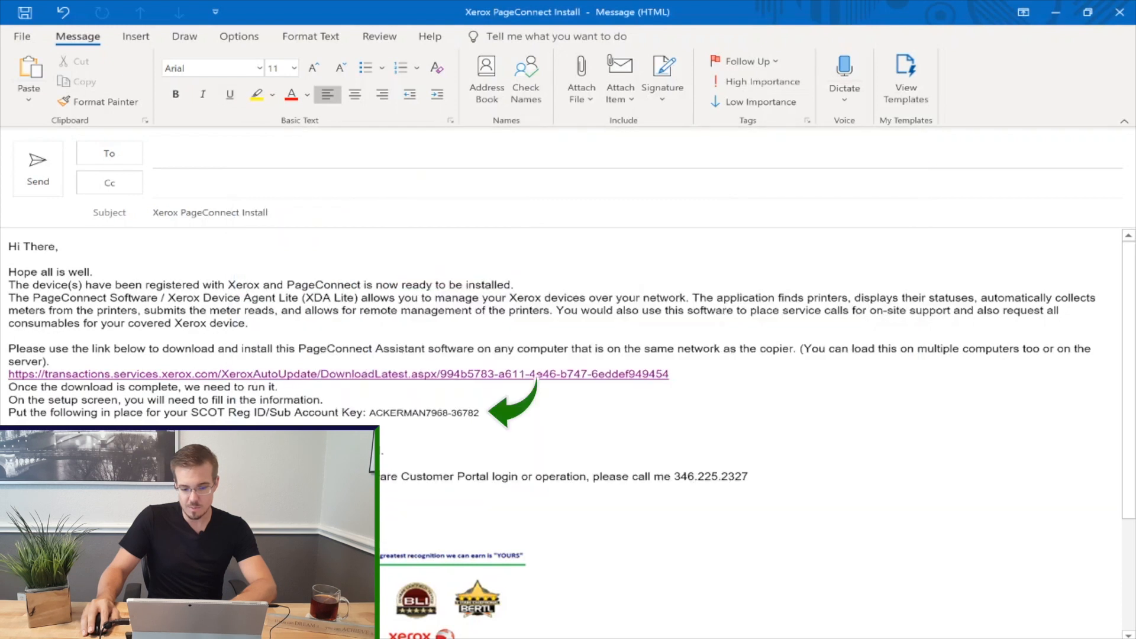
drag(369, 413, 479, 412)
right_click(406, 414)
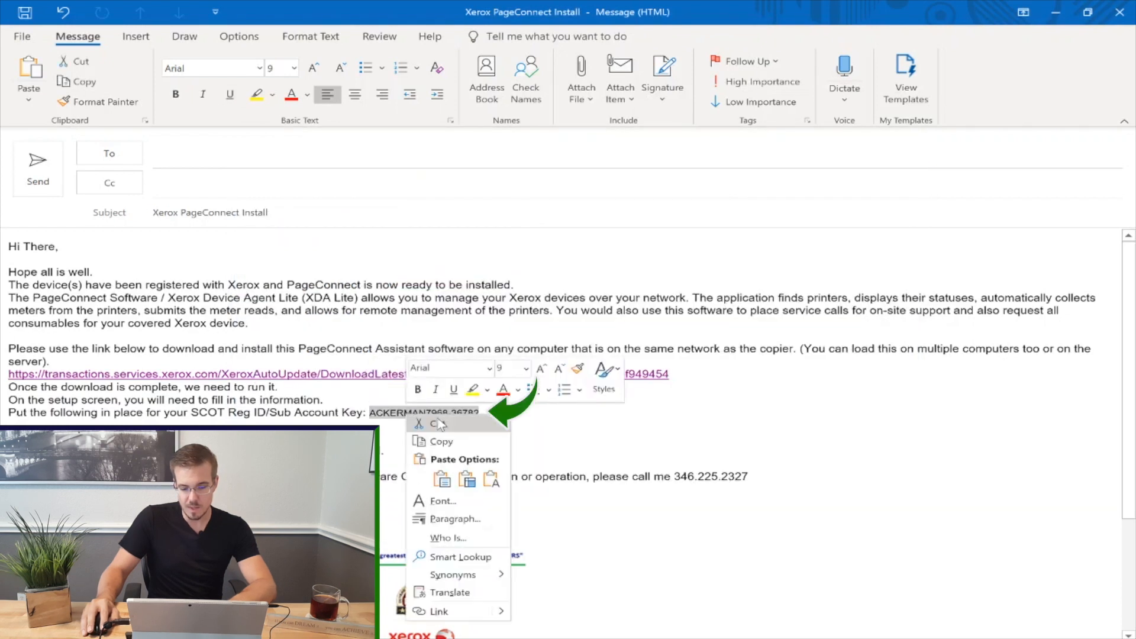
click(460, 443)
key(alt+Tab)
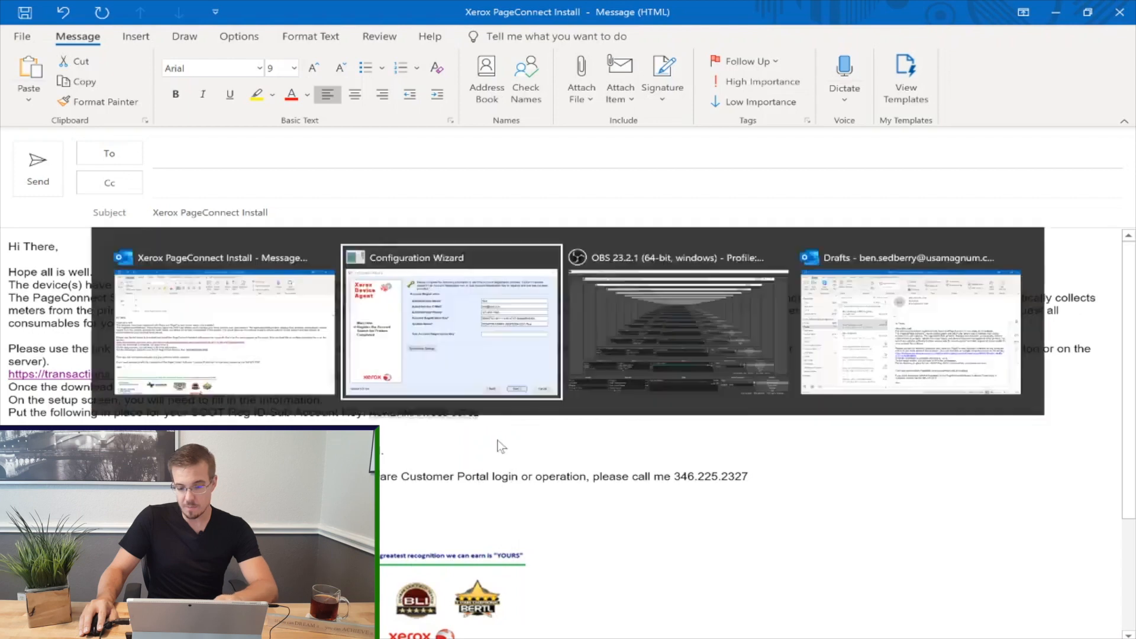
click(723, 339)
key(ctrl+v)
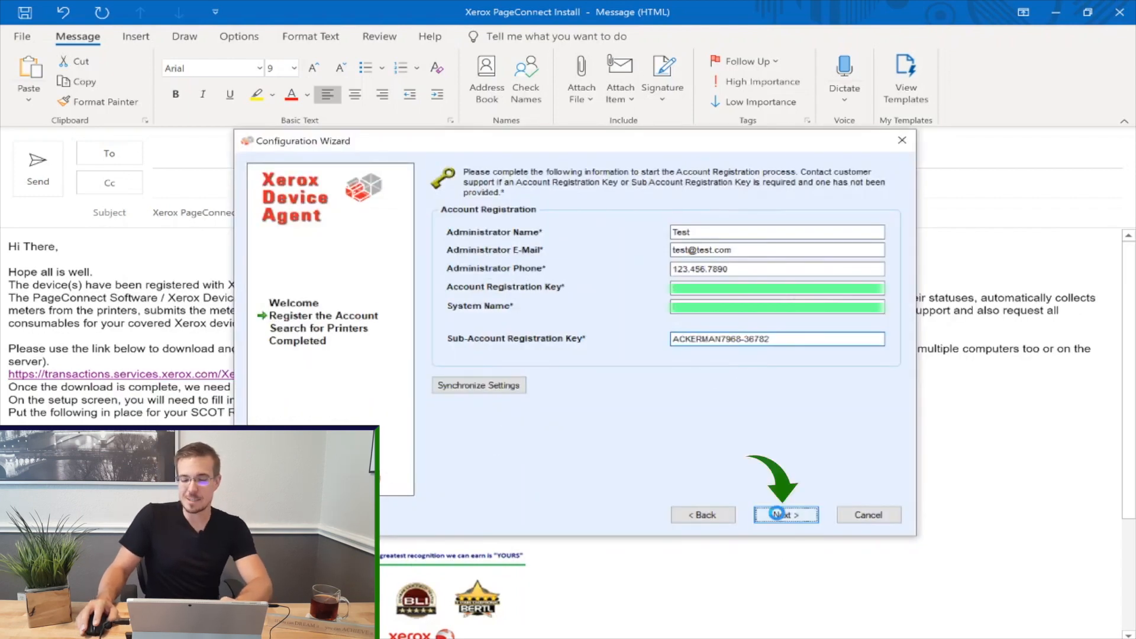
click(776, 514)
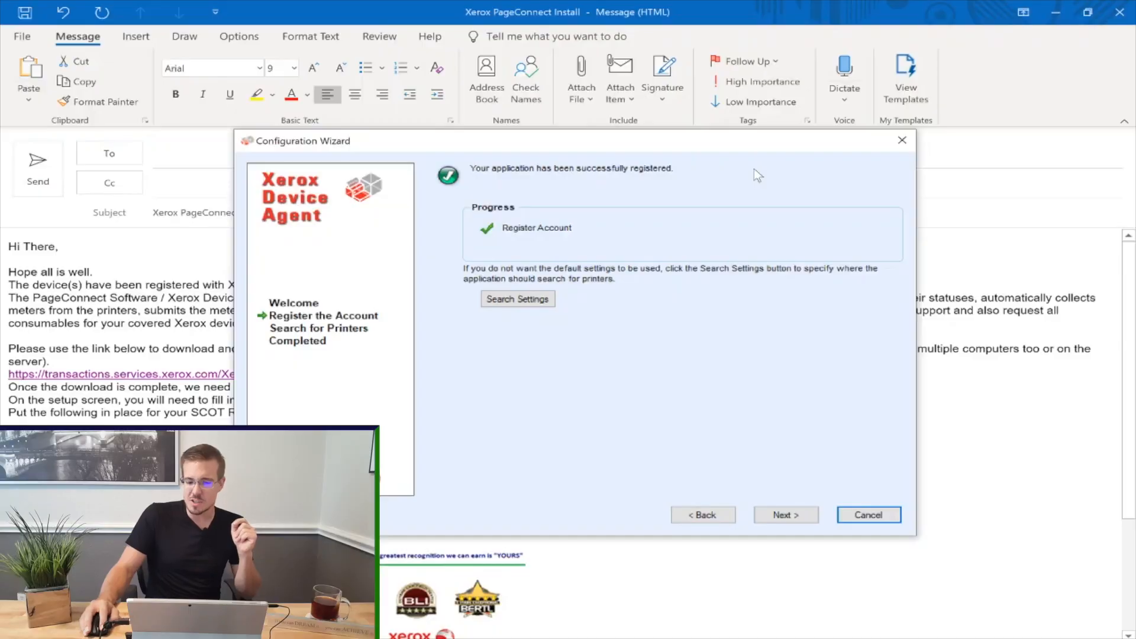
- Look through the No Search and Specified Search options in the search settings, and confirm Default Search for all printers
click(517, 298)
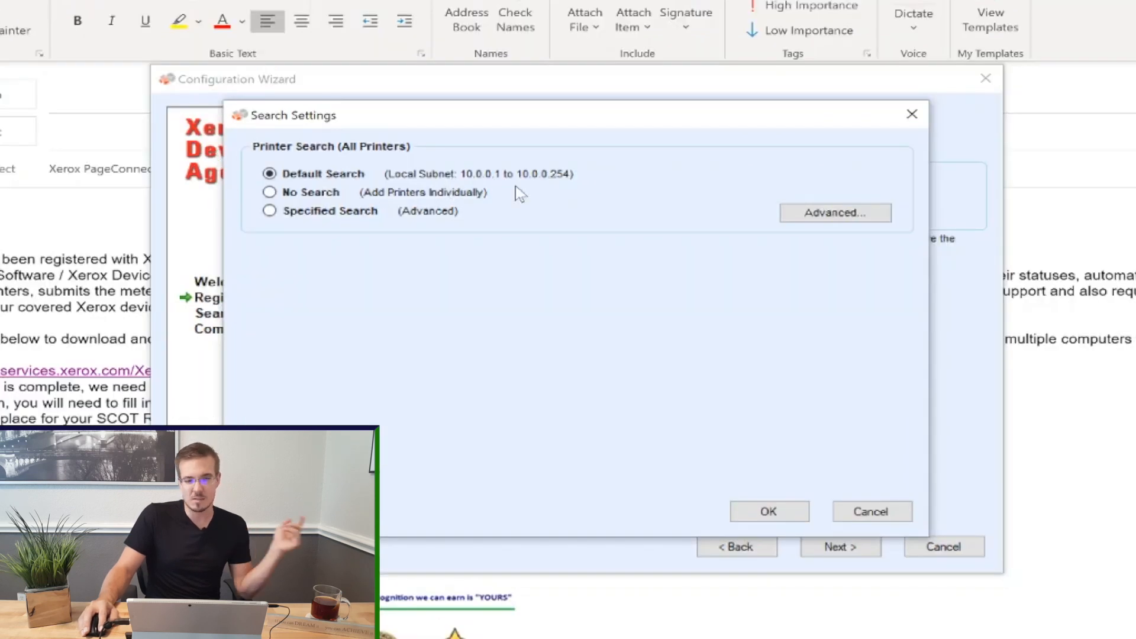
click(314, 193)
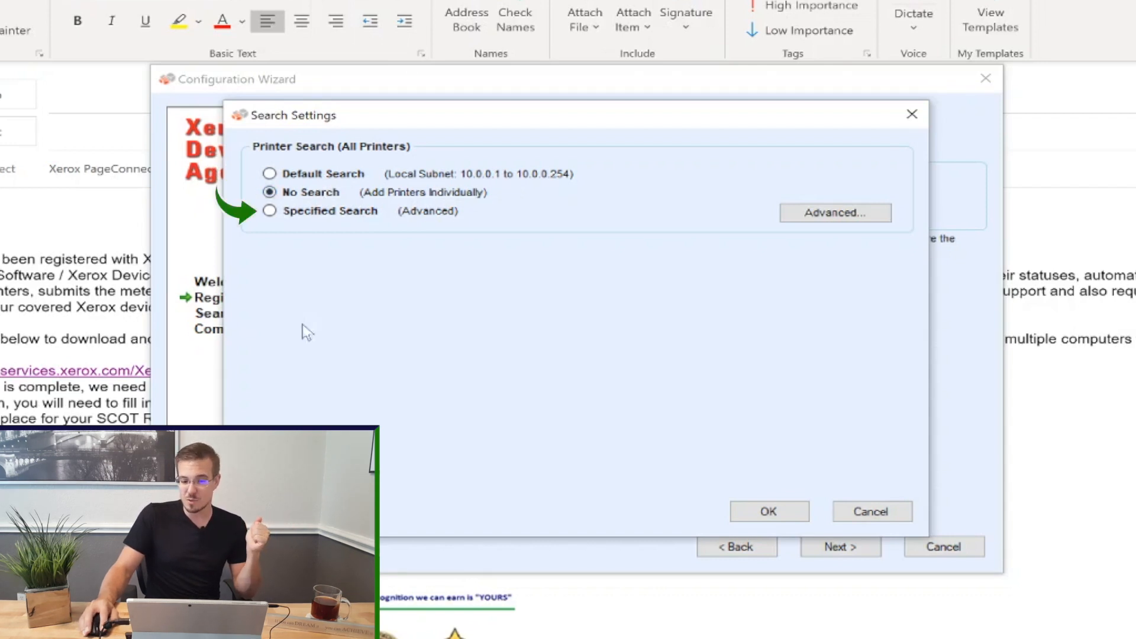
click(309, 211)
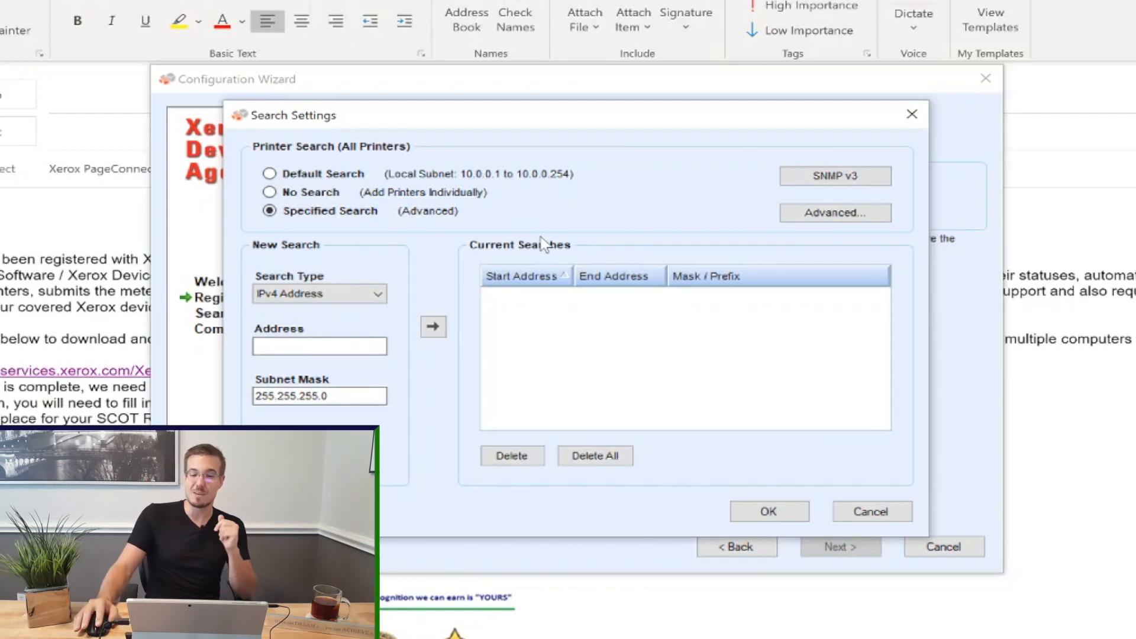
click(329, 173)
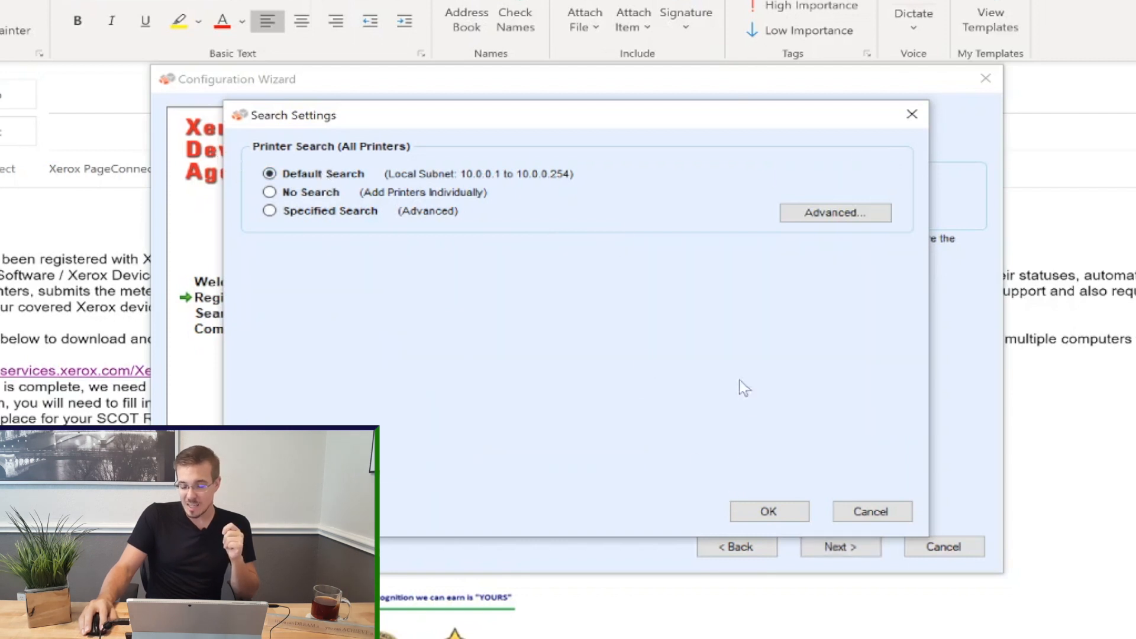
click(769, 512)
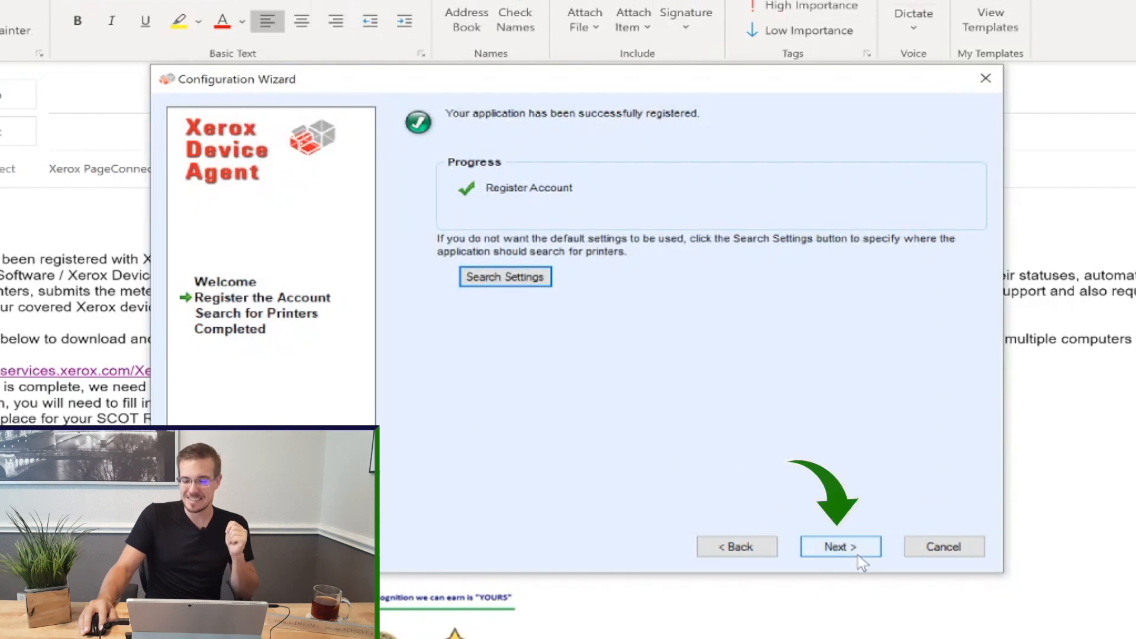
- Run the default printer search, synchronize the account settings, and finish the Configuration Wizard
click(840, 547)
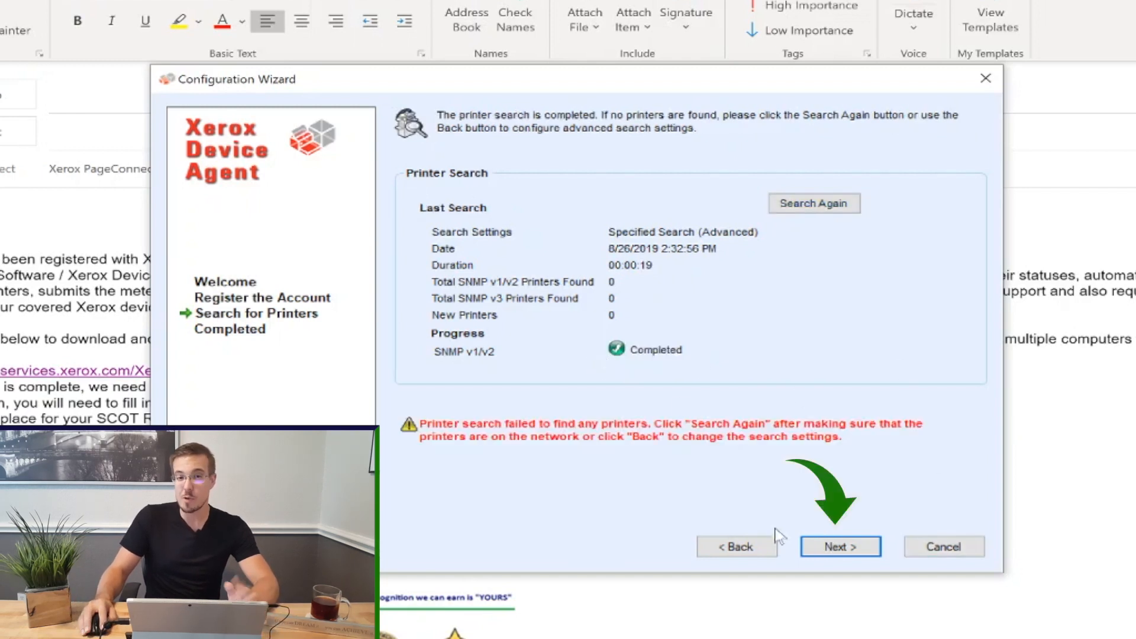
click(842, 550)
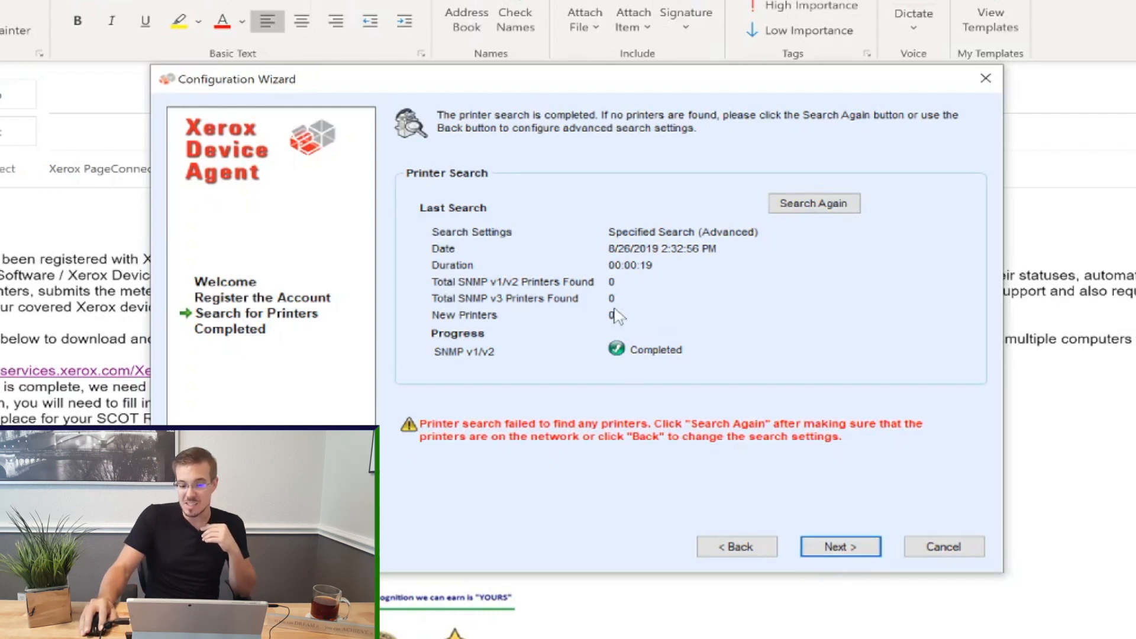
drag(580, 307, 438, 280)
click(738, 278)
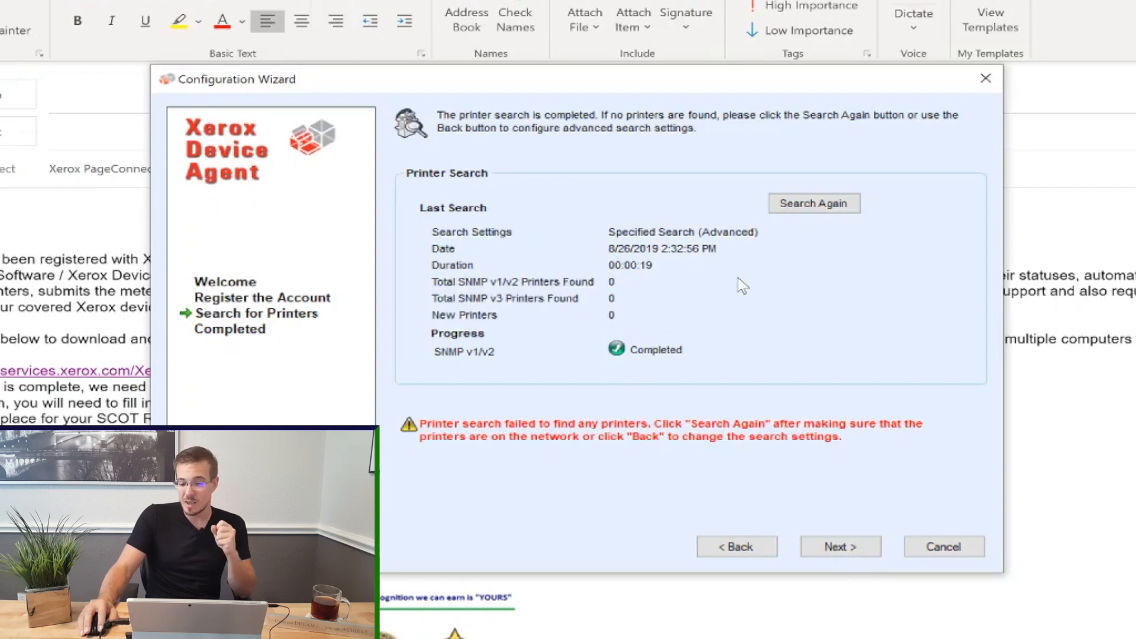
click(841, 546)
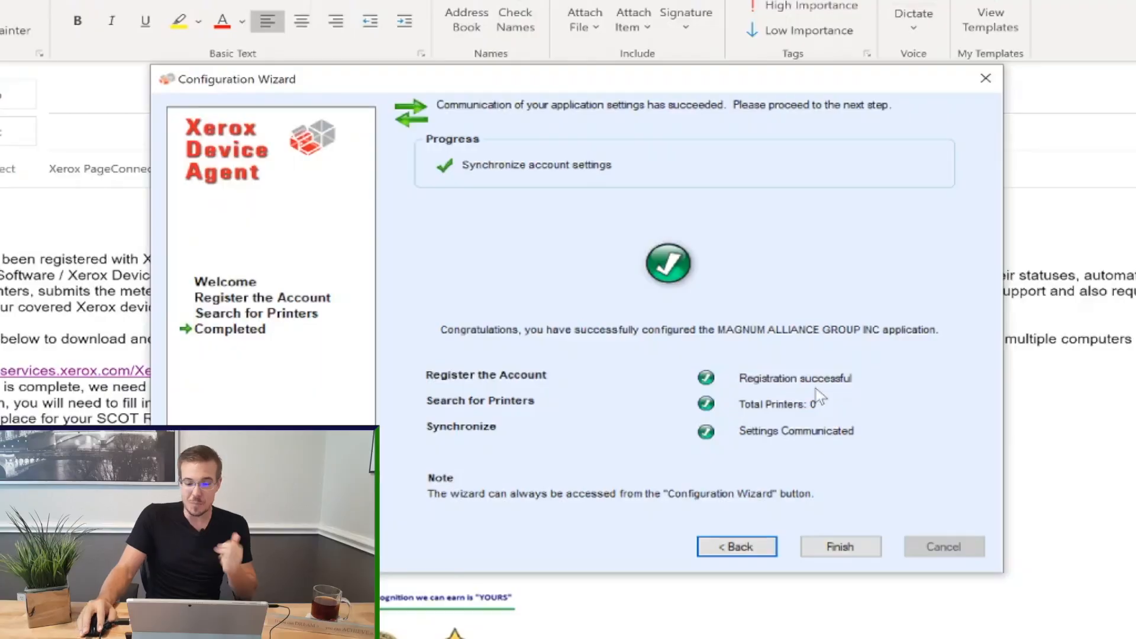
click(859, 551)
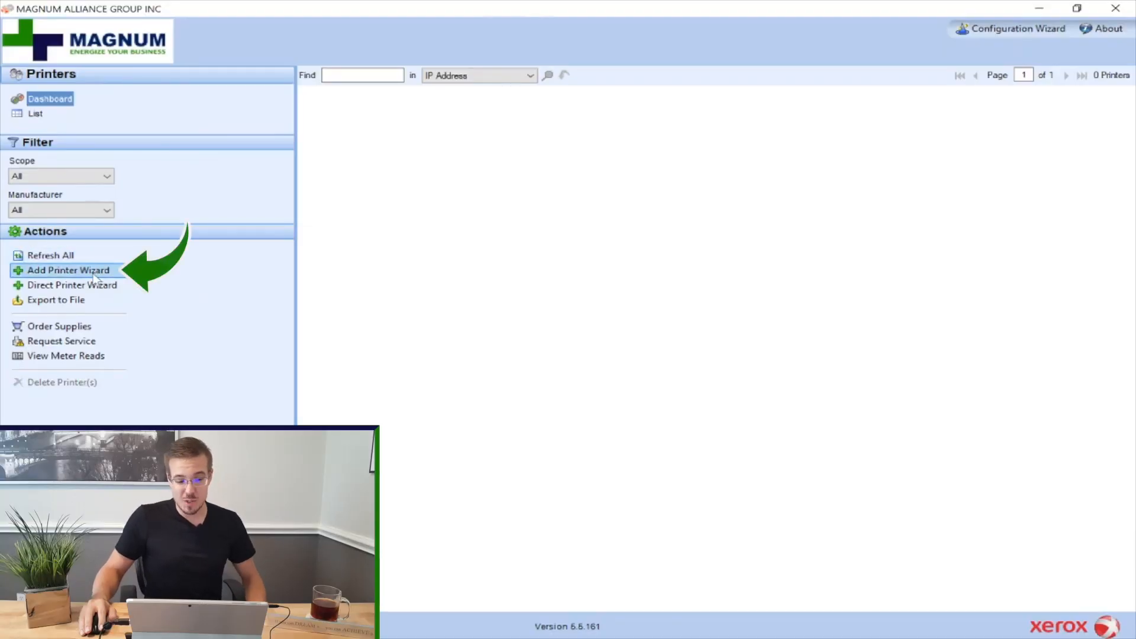
- Start the Add Printer Wizard and choose to search by address range or subnet
click(94, 273)
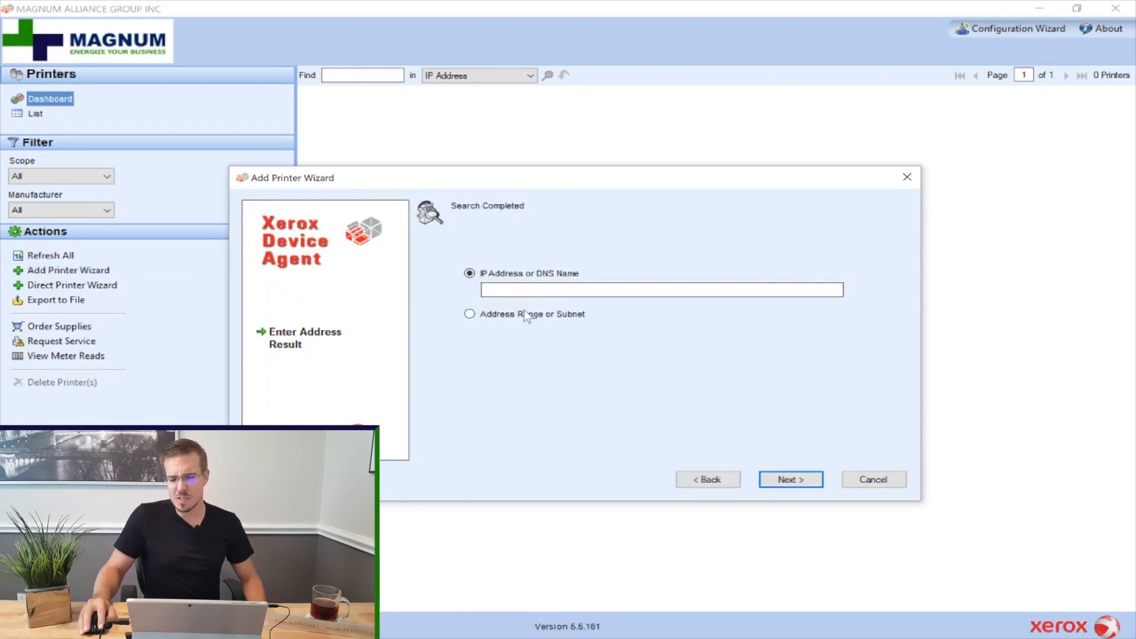
click(510, 317)
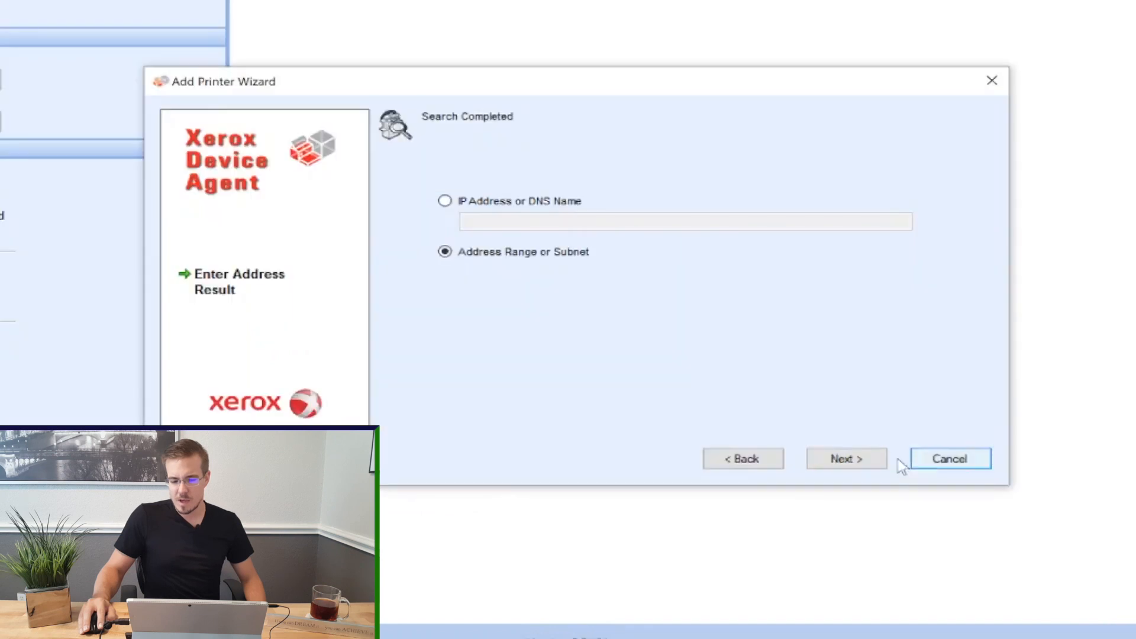
click(790, 480)
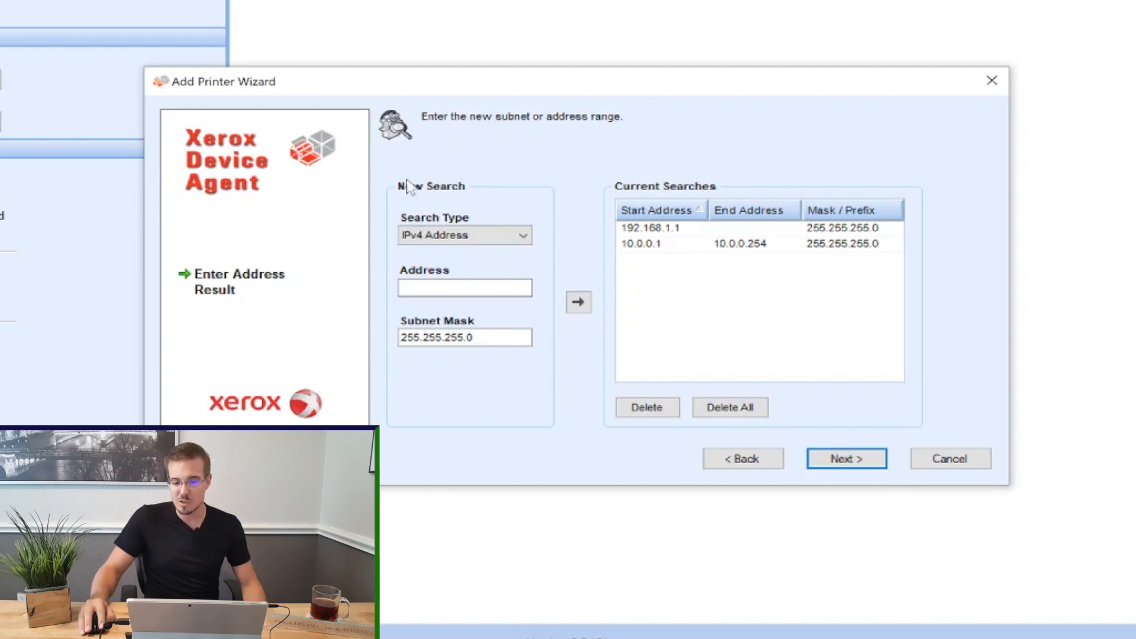
- Set the new search to an IPv4 range from 192.168.1.1 to 192.168.1.254
click(453, 235)
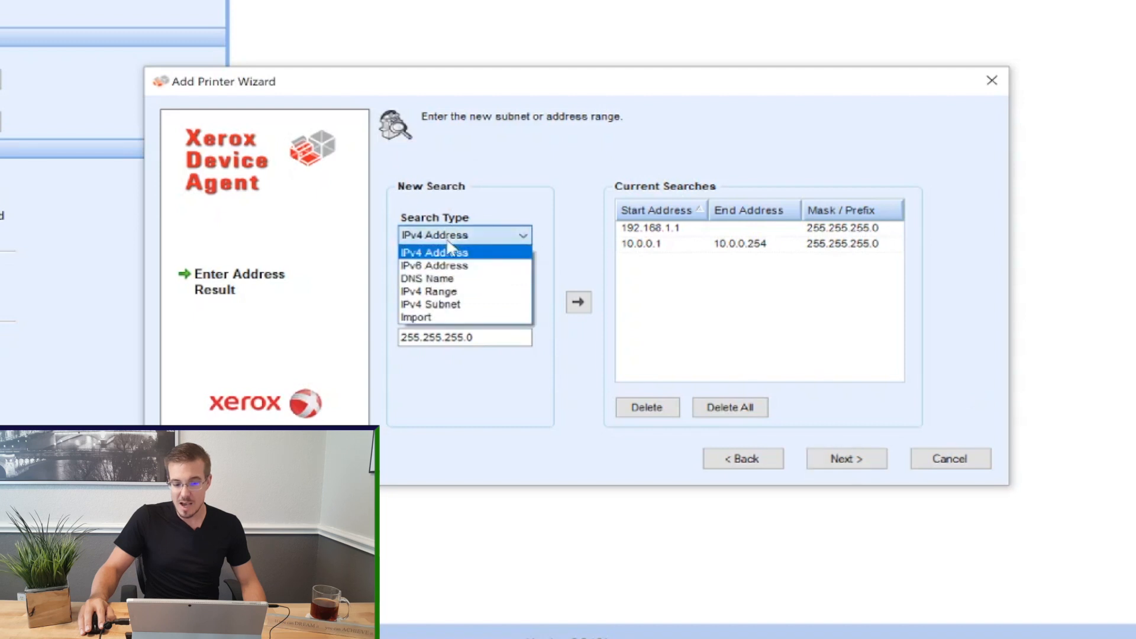
click(483, 297)
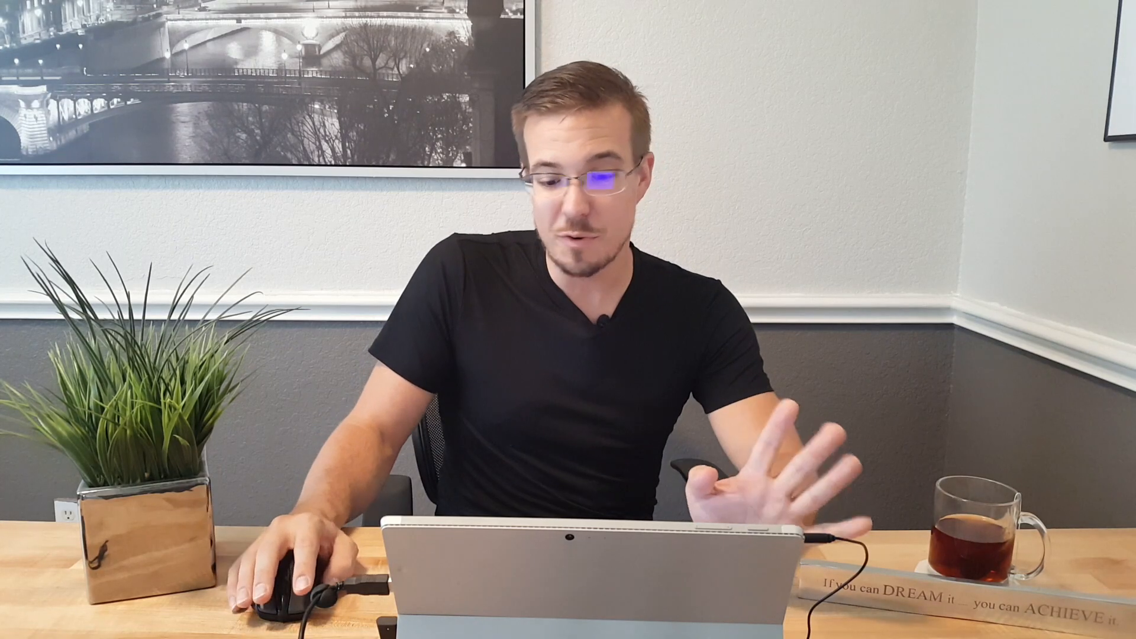
text(.254)
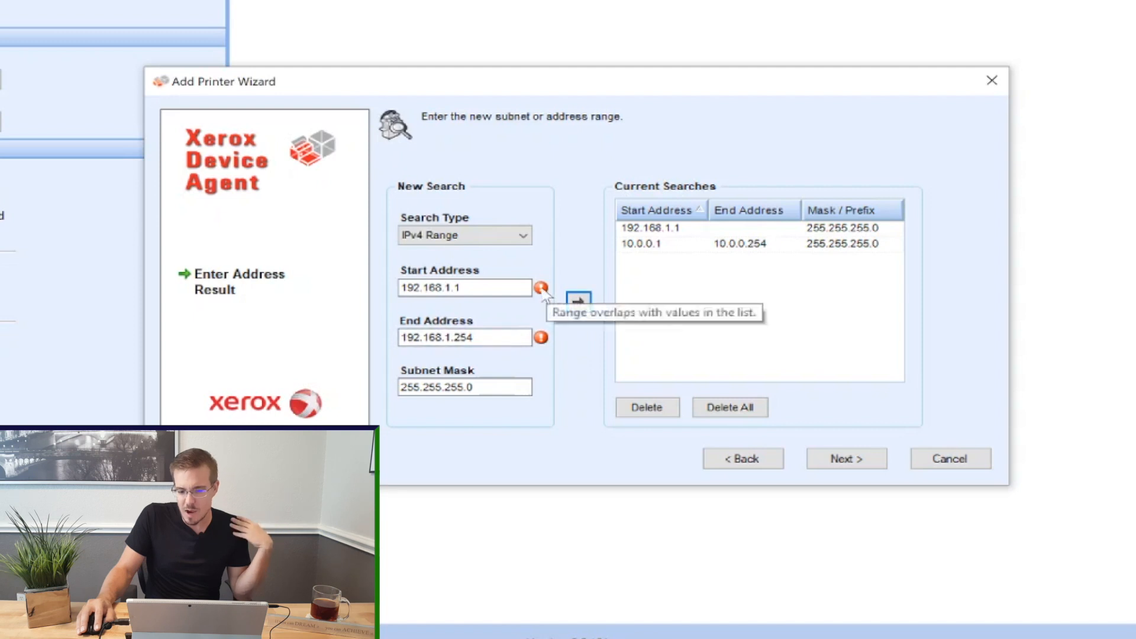
- Replace the single-address 192.168.1.1 entry in the current searches with the newly entered range, and run the printer search
click(639, 230)
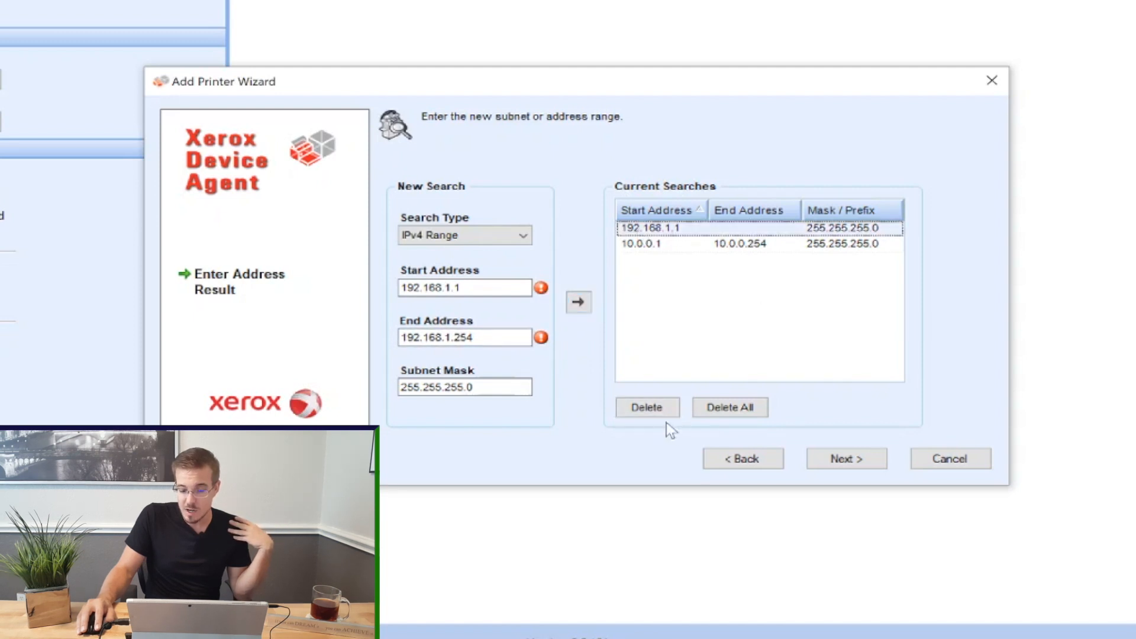
click(669, 220)
click(663, 407)
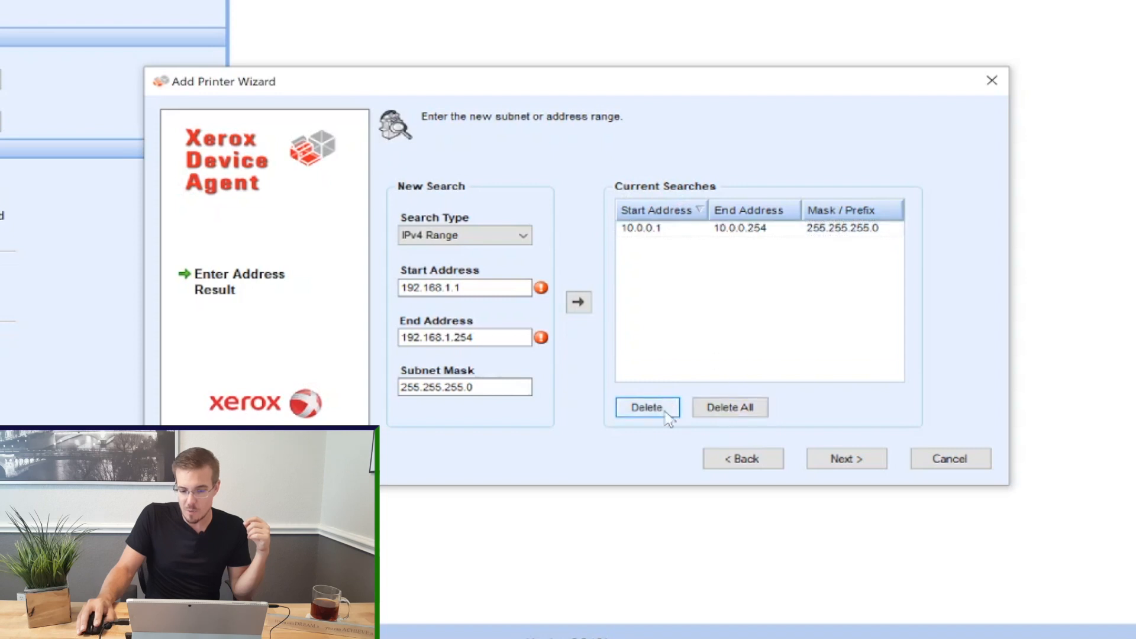
click(585, 304)
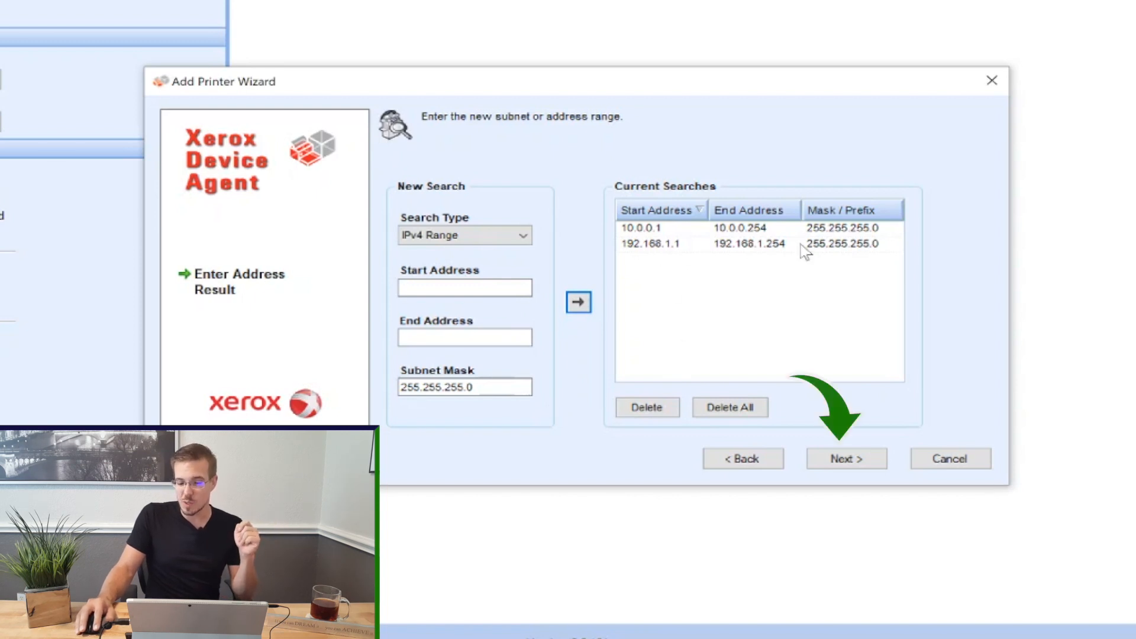
click(848, 461)
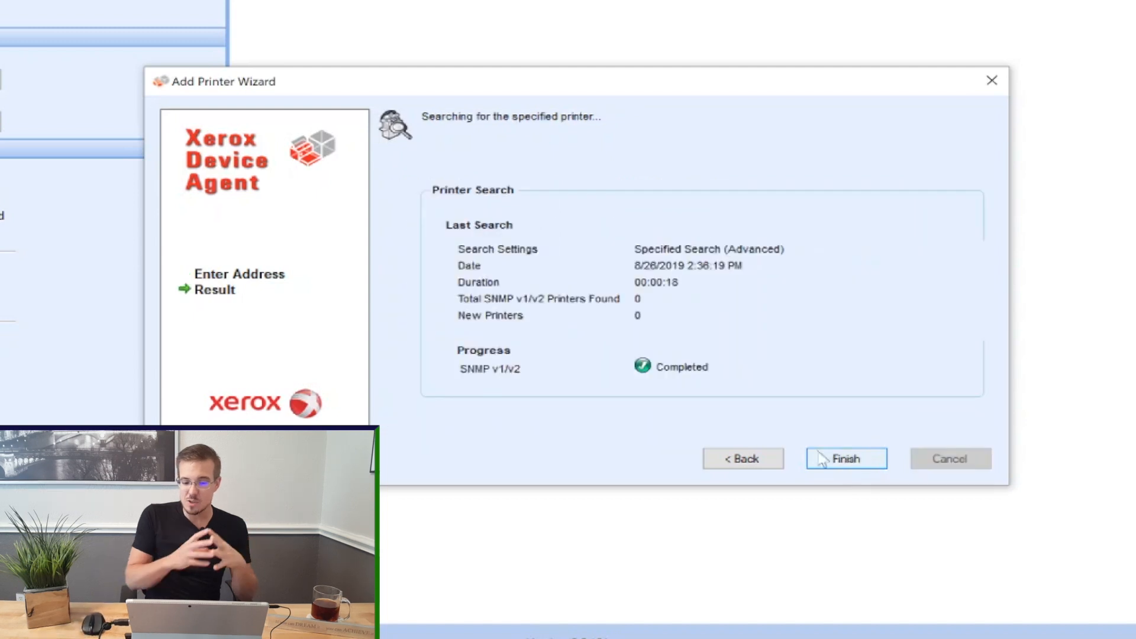